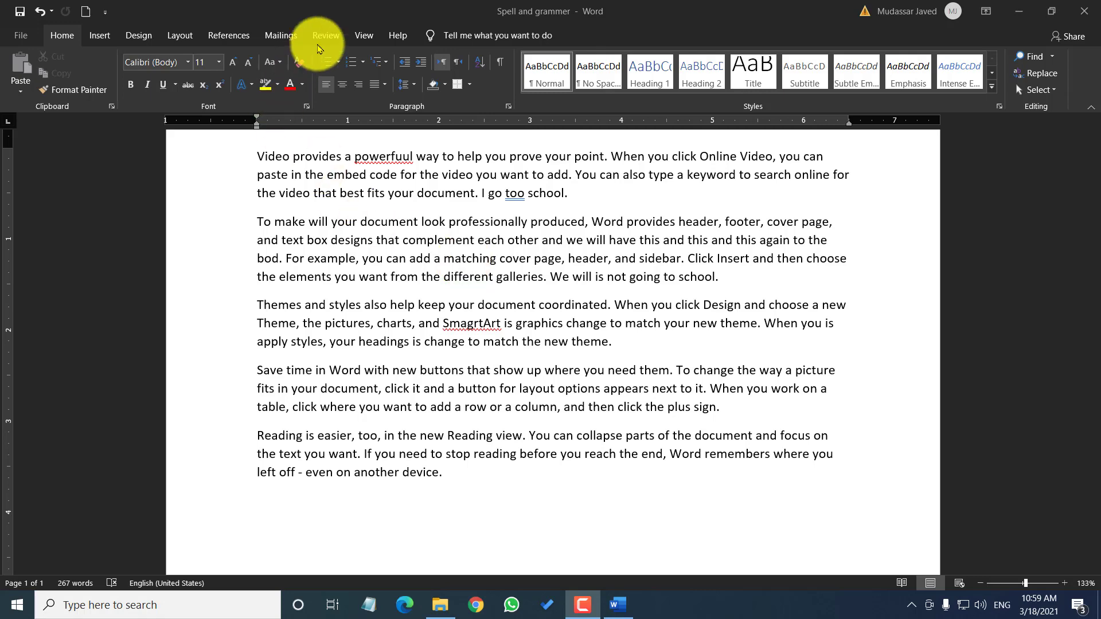
Examine the spelling and grammar errors in the first two paragraphs, including "powerfuul", "too" and the sentence "We will is not going to school"
left_click(329, 36)
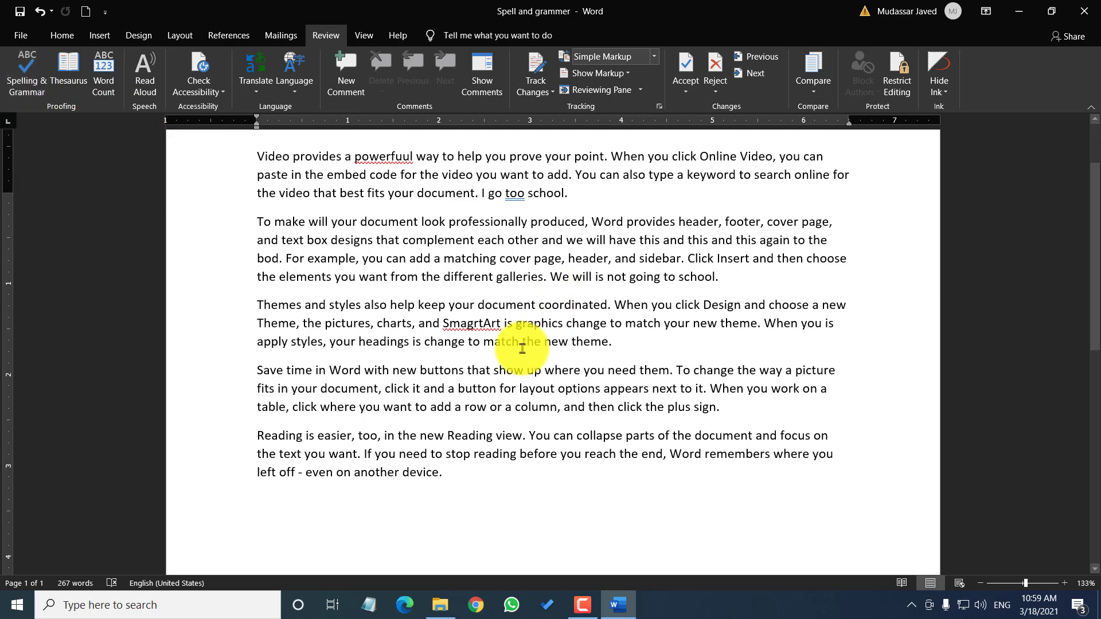
scroll(522, 349, "up", 1)
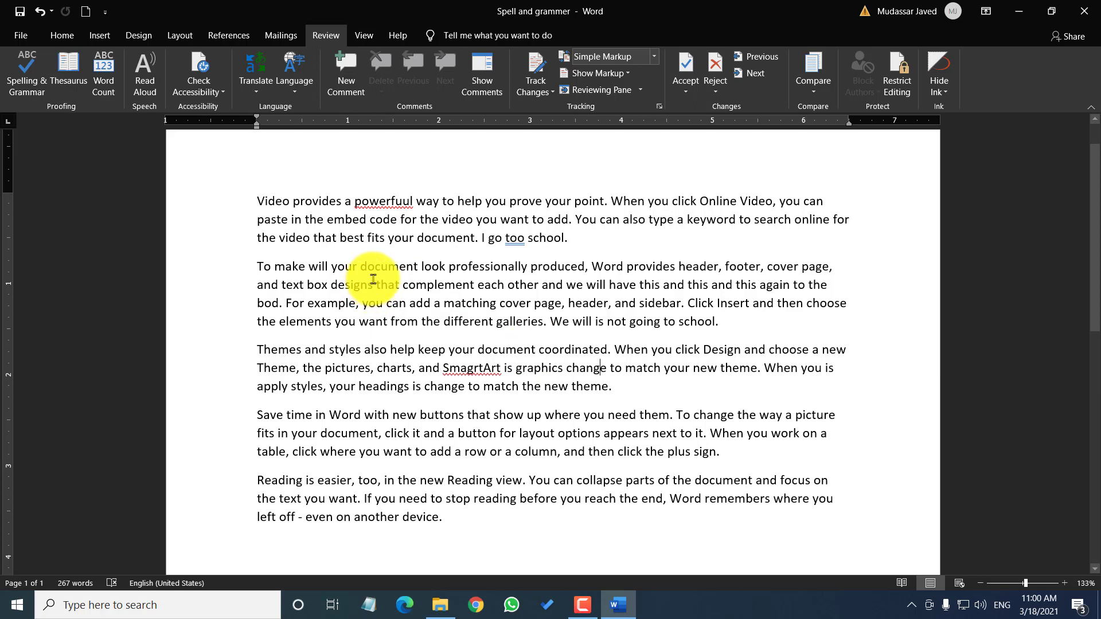
left_click(355, 203)
double_click(393, 202)
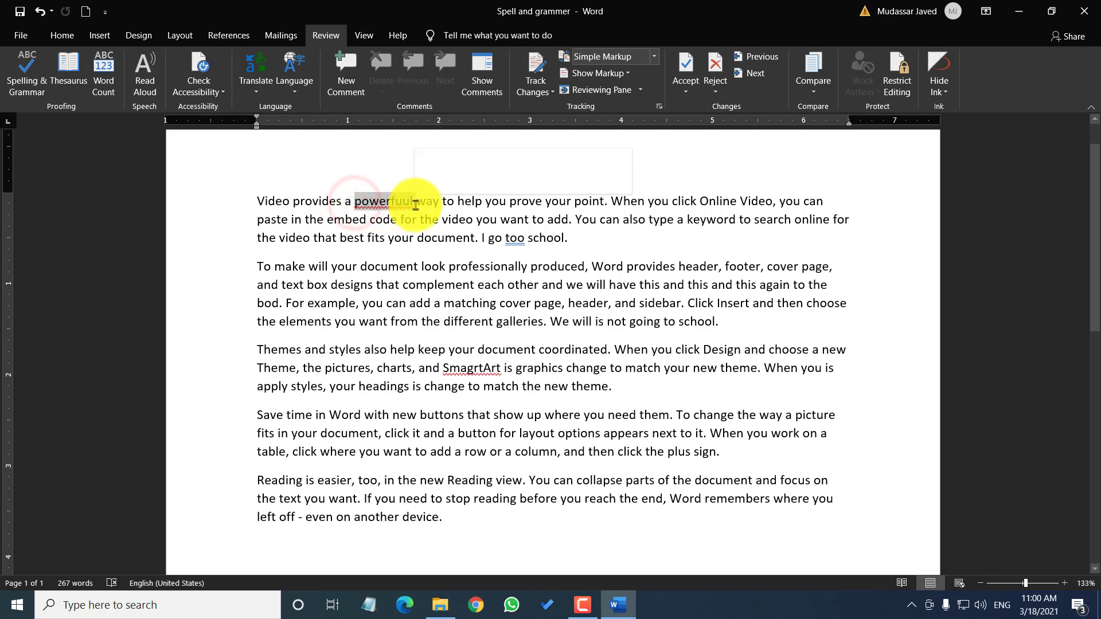
left_click(387, 207)
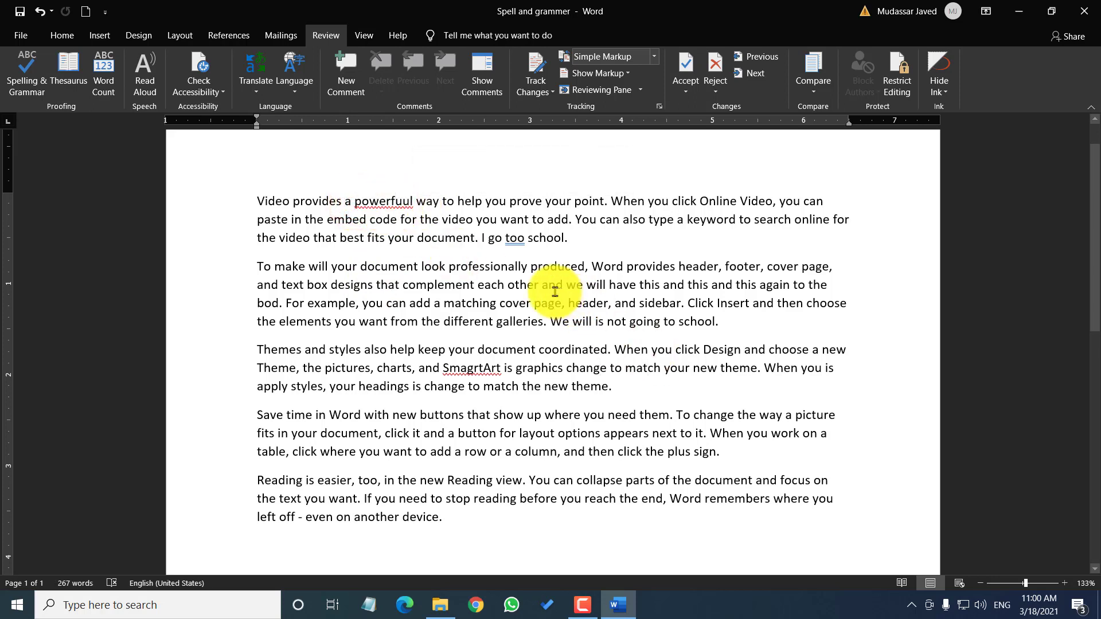
left_click(504, 237)
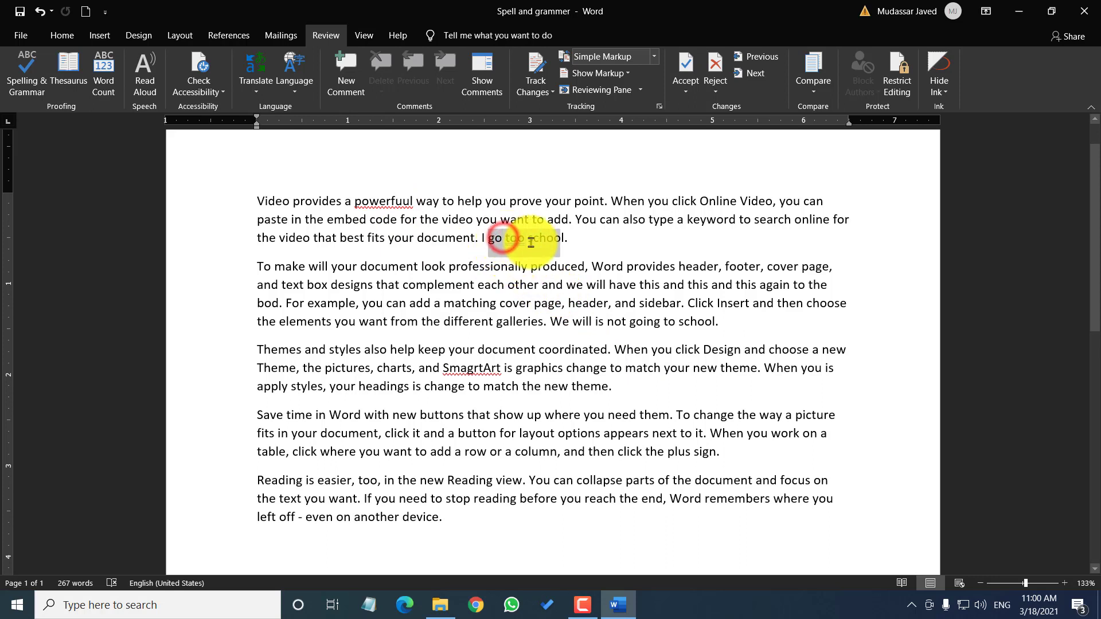
left_click(532, 324)
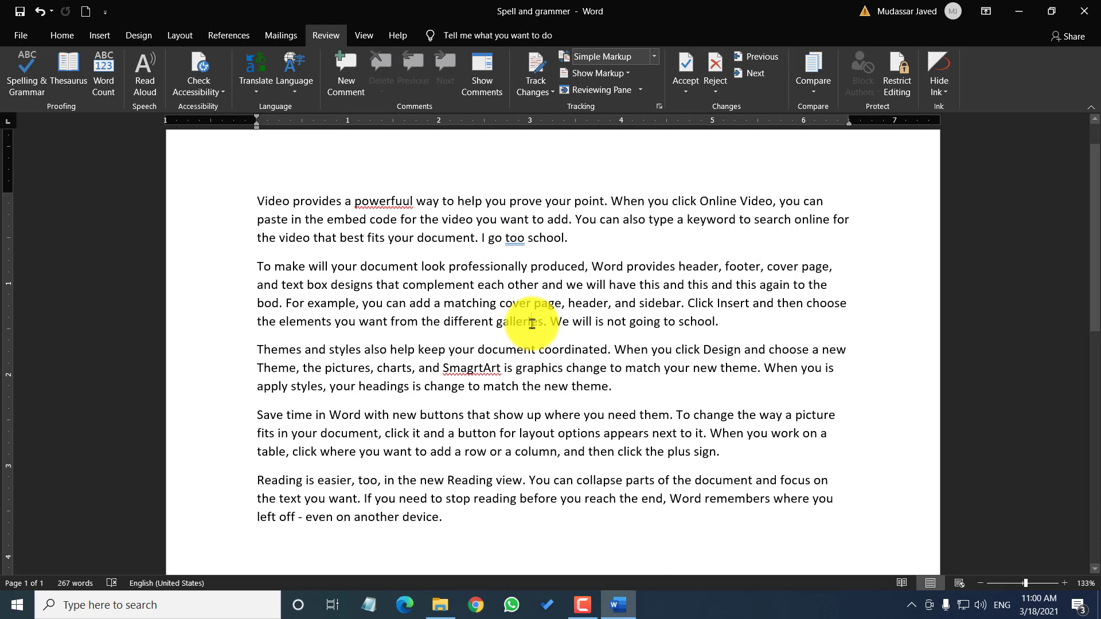
left_click(381, 198)
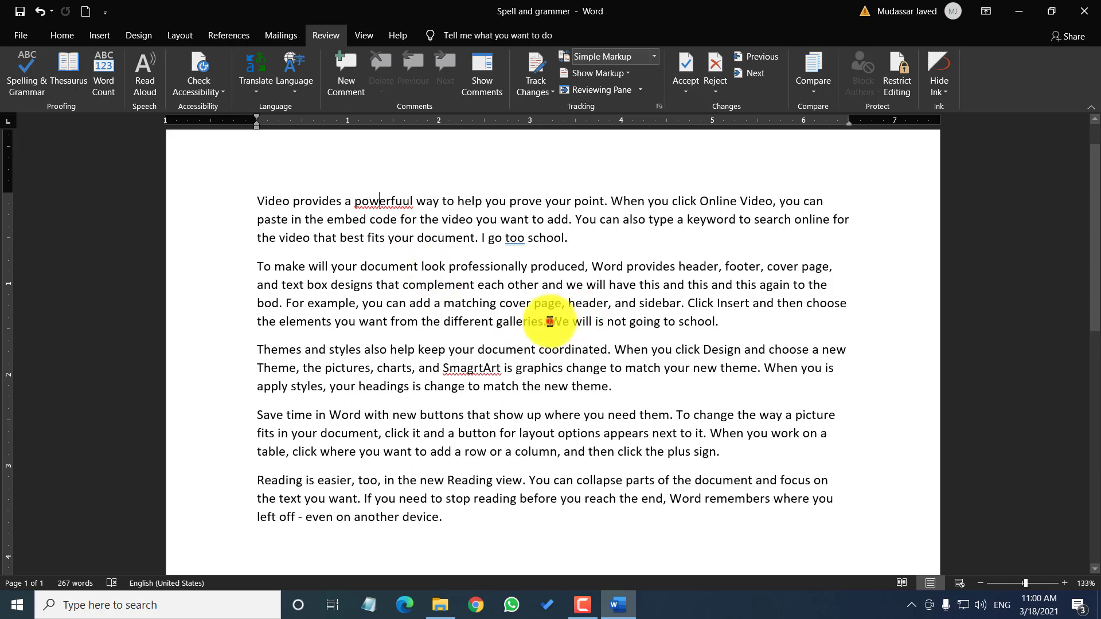
left_click_drag(548, 321, 716, 325)
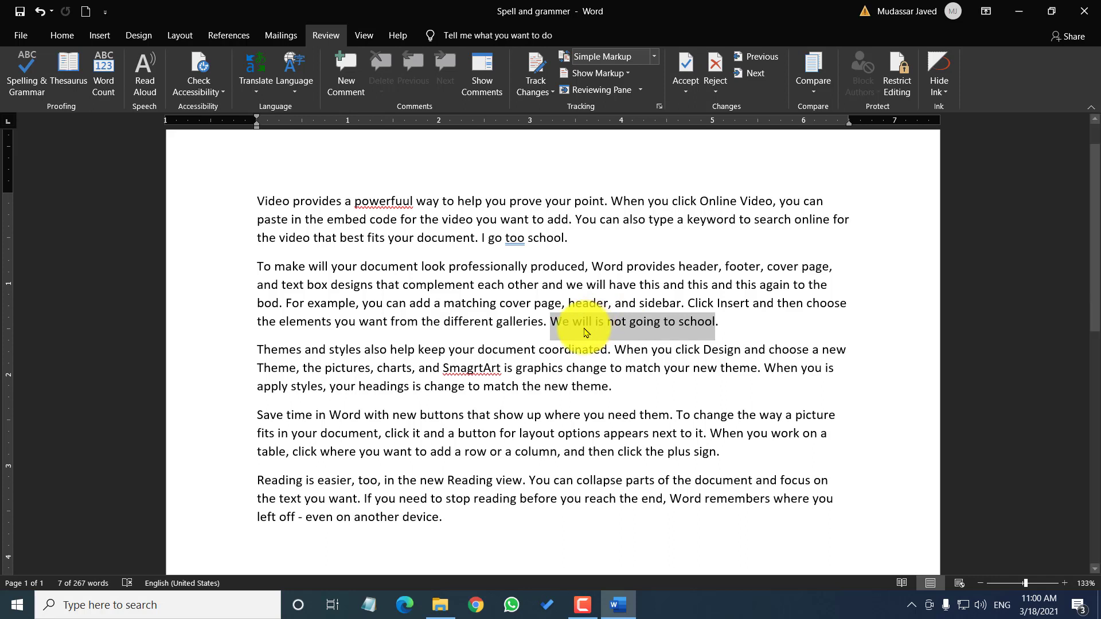
mouse_move(502, 238)
left_mouse_down()
mouse_move(532, 239)
mouse_move(522, 241)
left_mouse_up()
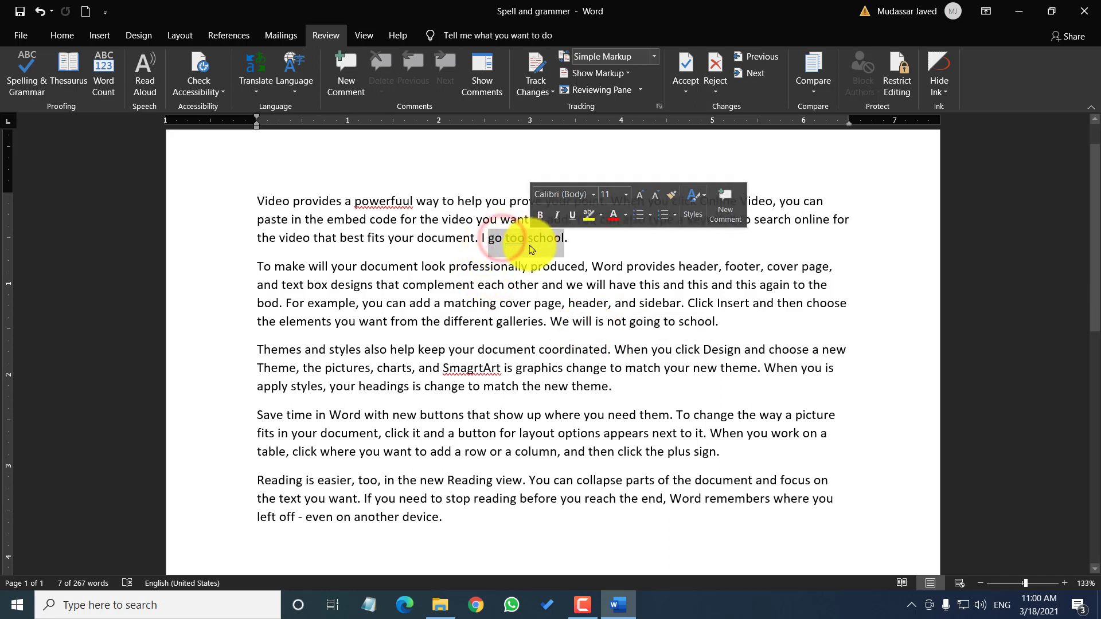
left_click(521, 243)
double_click(507, 238)
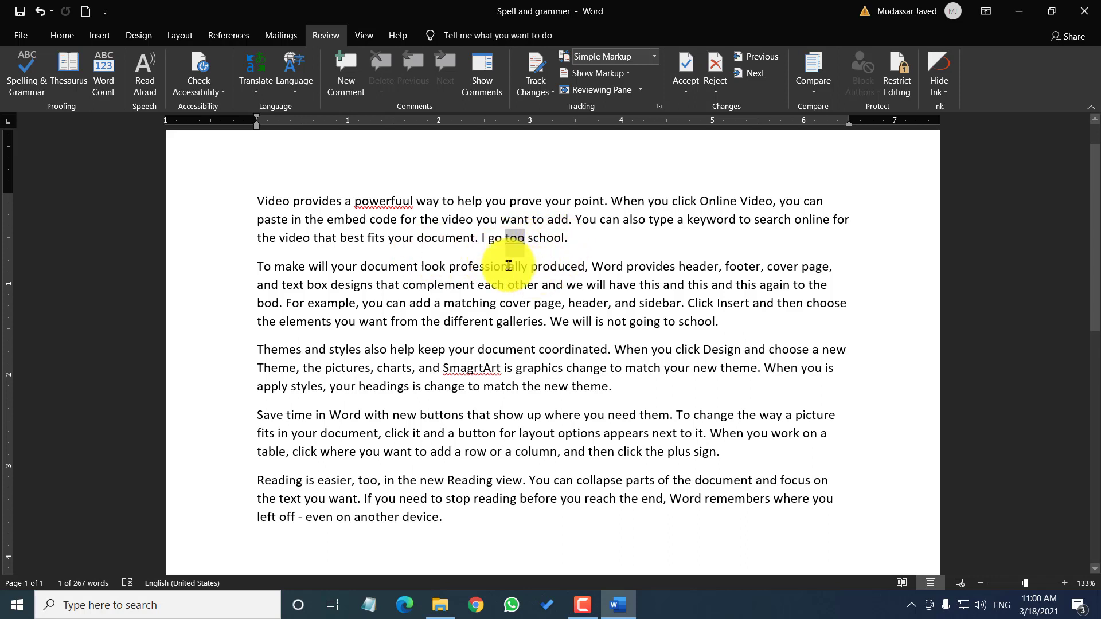
left_click(505, 257)
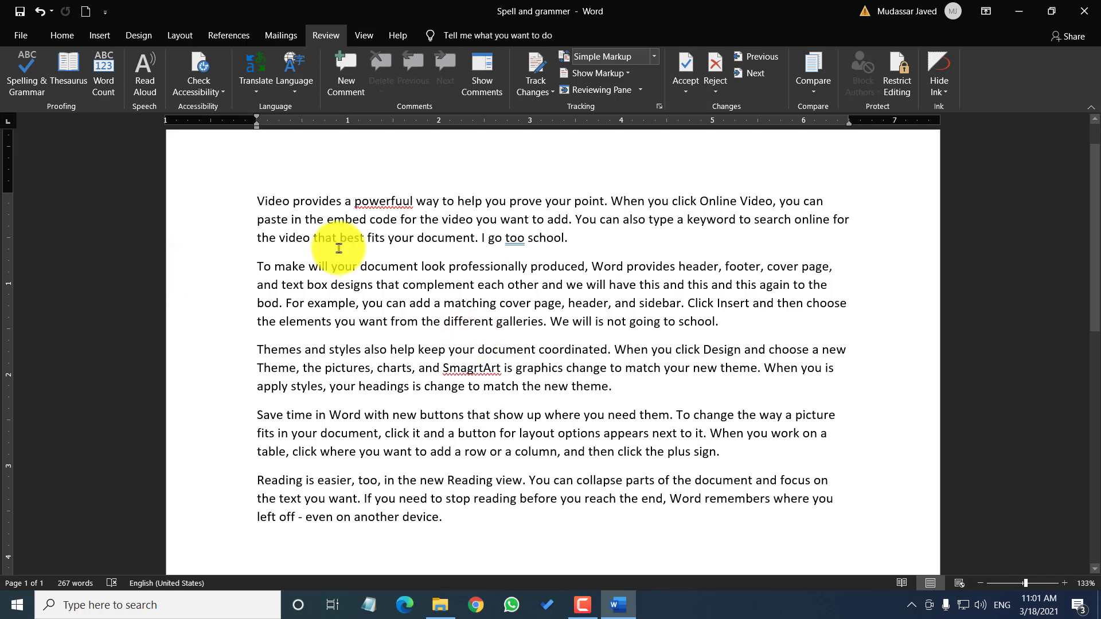
Run the spelling and grammar check from the start of the document, accepting the suggestions "powerful" and "to" in the first paragraph
left_click(24, 88)
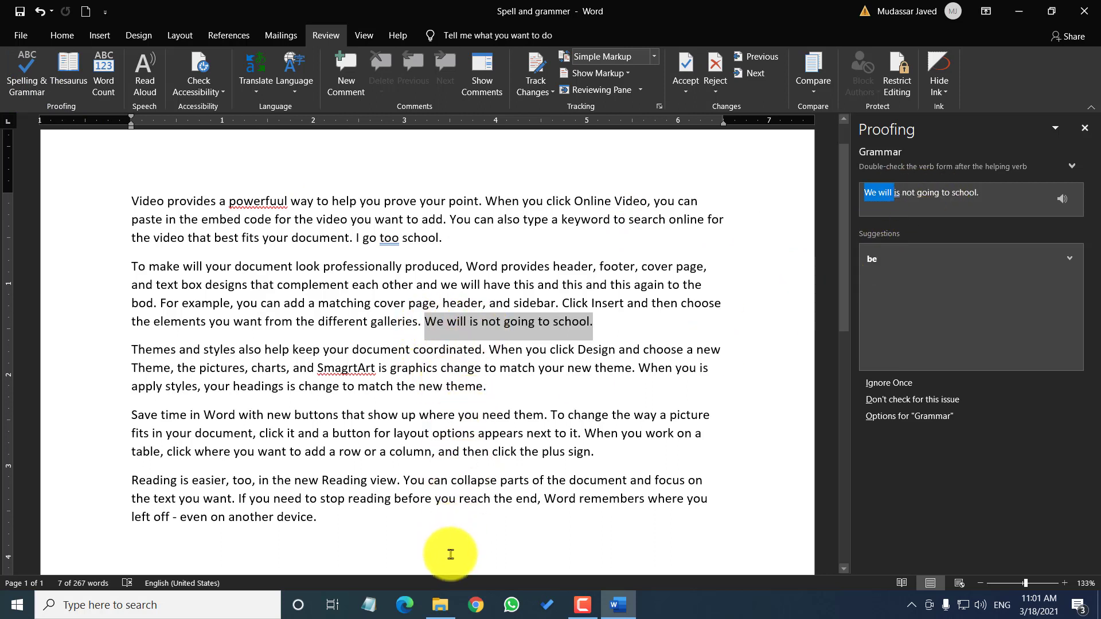
left_click(485, 303)
left_click(133, 201)
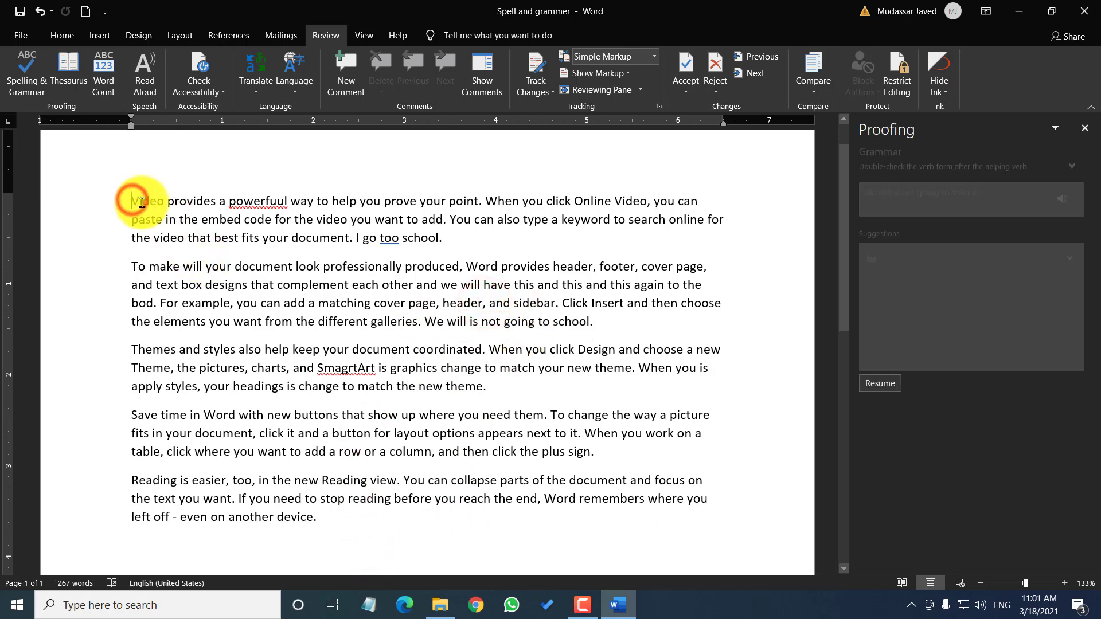
left_click(1085, 128)
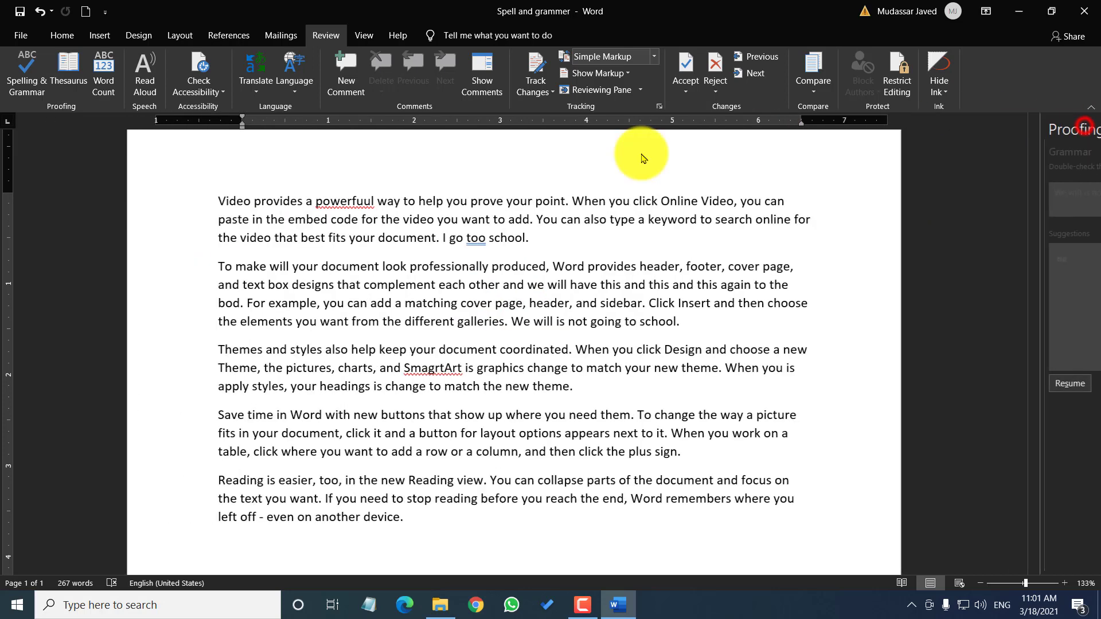
left_click(23, 80)
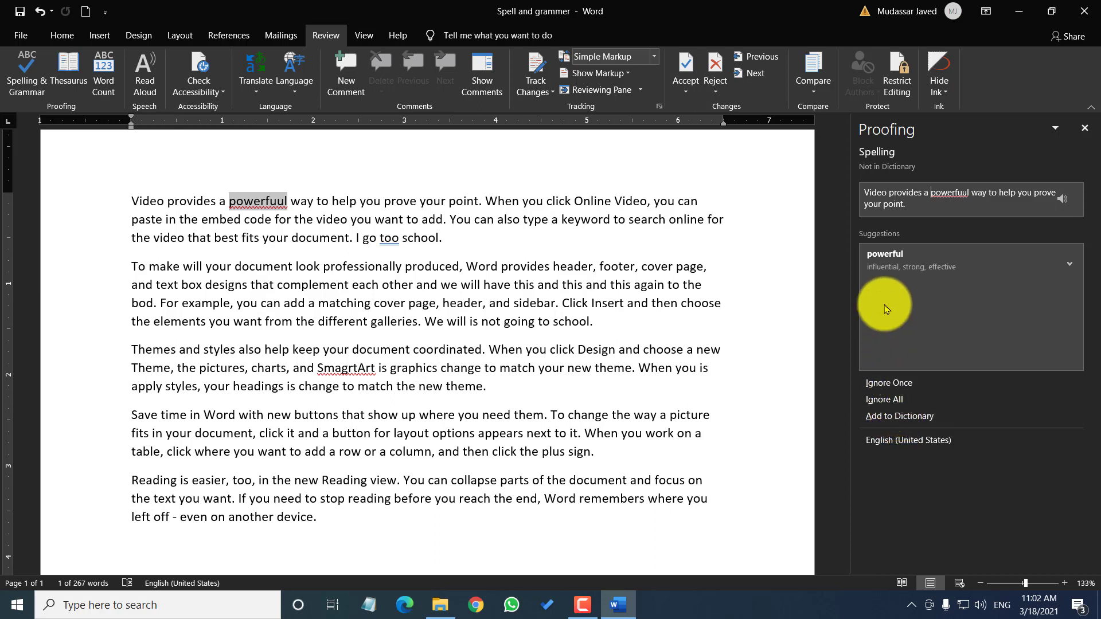
left_click(884, 265)
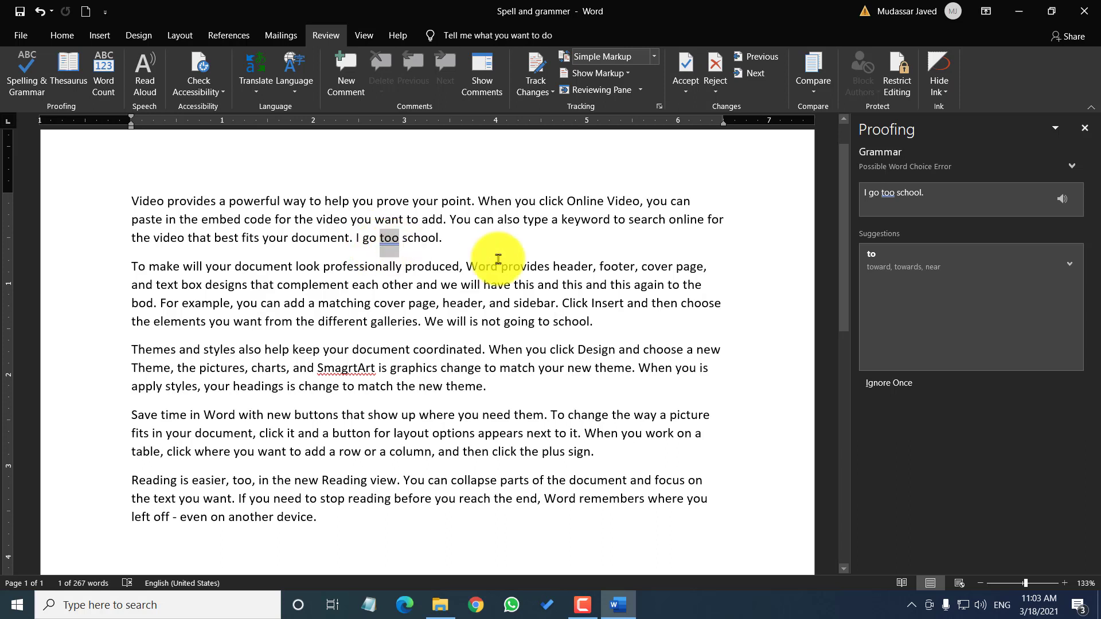
left_click(900, 268)
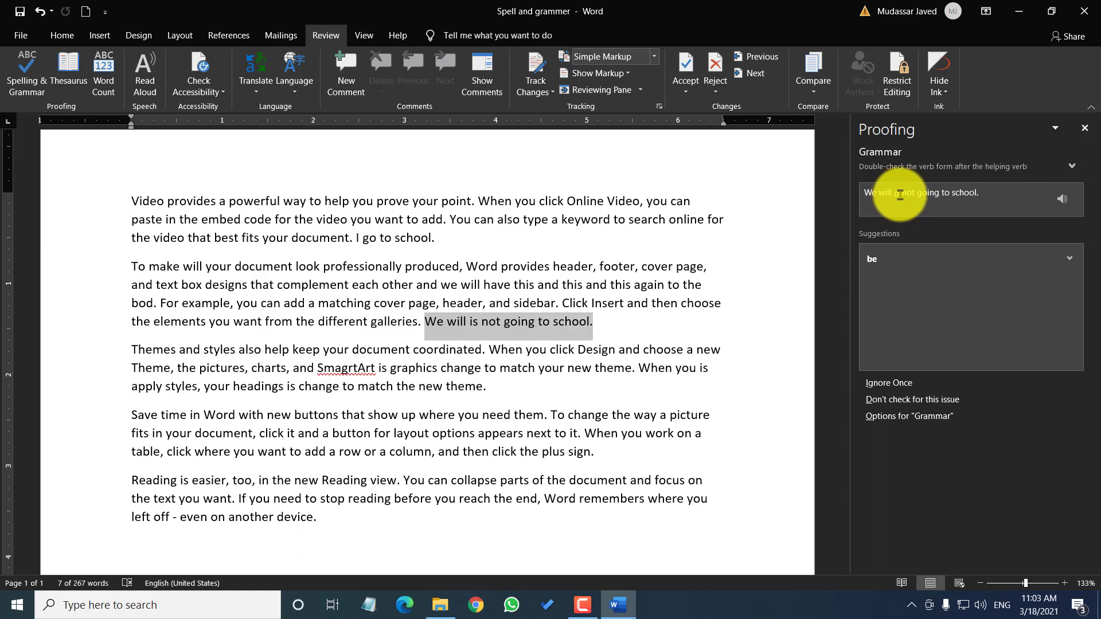
Replace "will is not" with "are not" in the second paragraph's last sentence and resume the proofing check
left_click(452, 326)
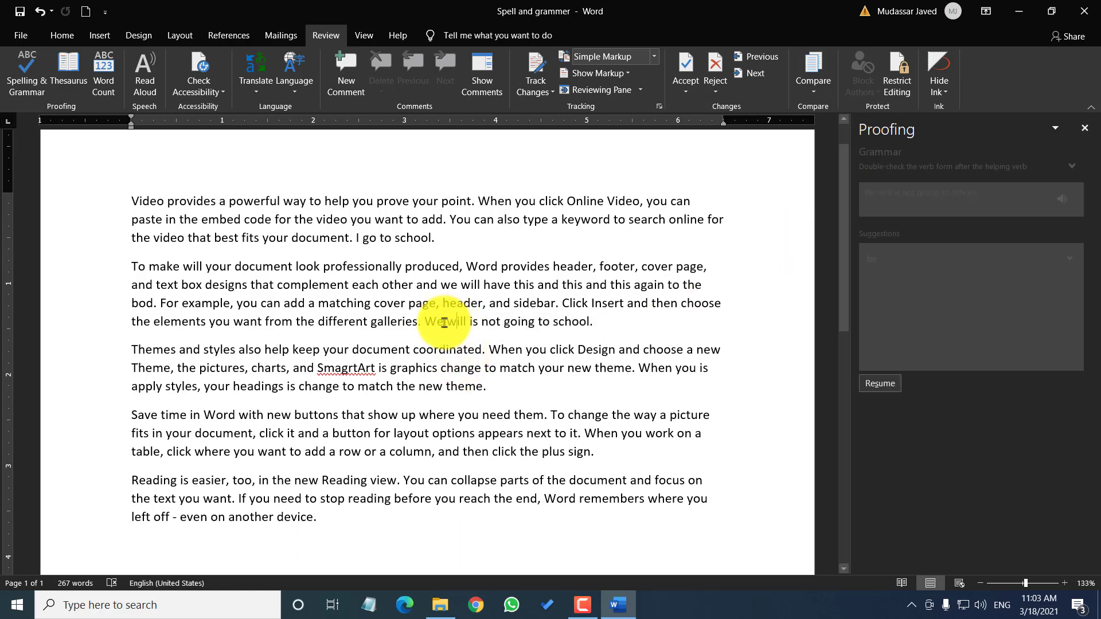
left_click_drag(448, 323, 503, 321)
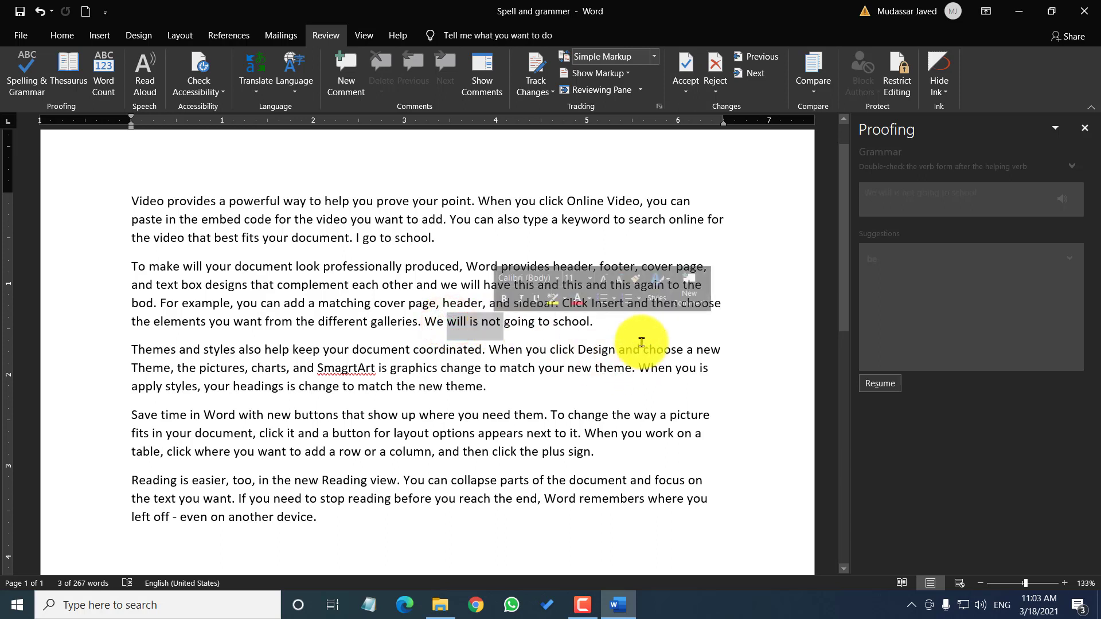
type("are")
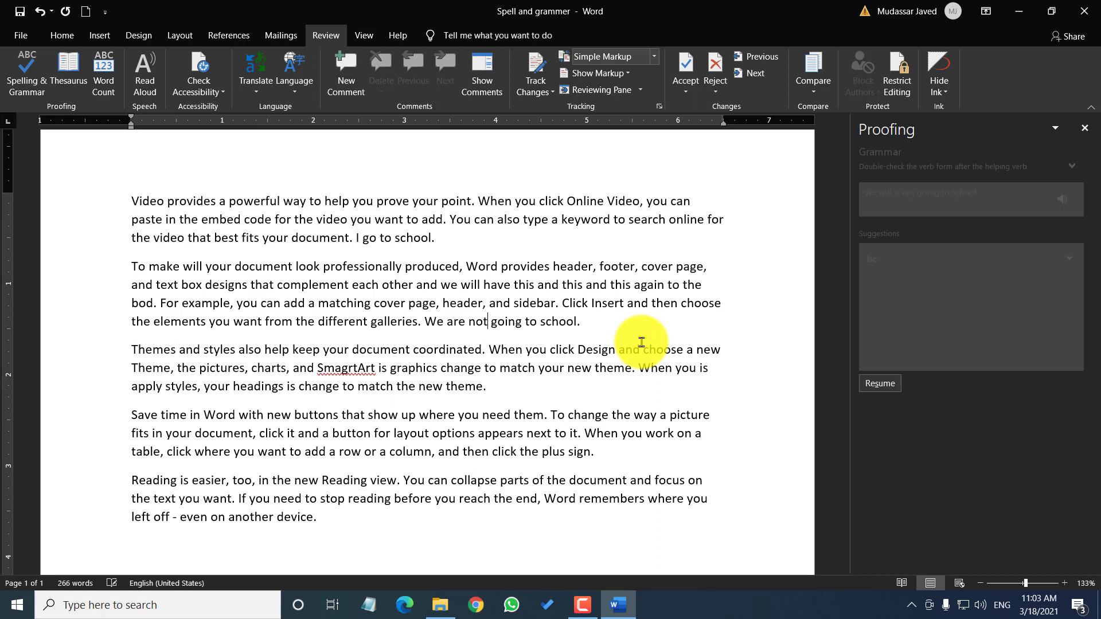
left_click(589, 320)
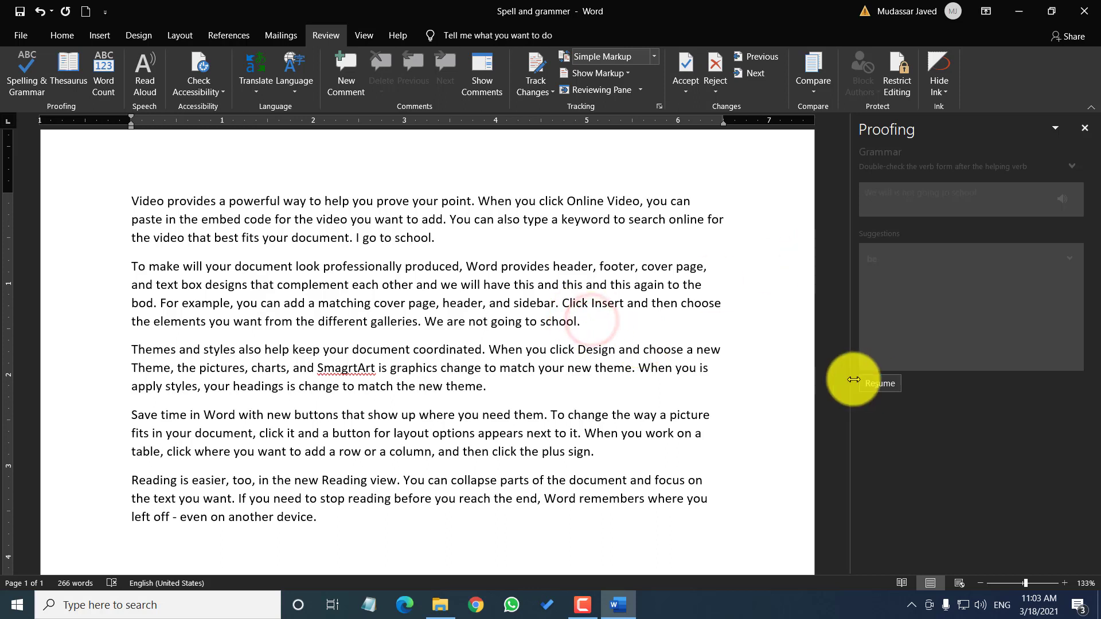
left_click(881, 383)
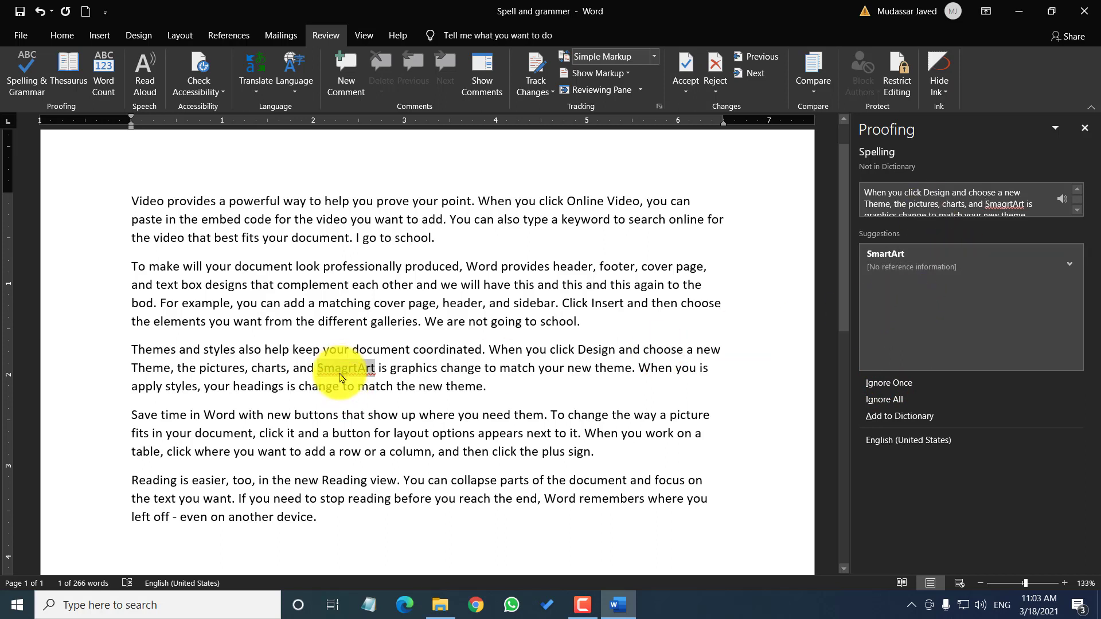
Accept the third paragraph's suggested corrections "SmartArt", "are", "applying" and "are", finishing the spelling and grammar check
left_click(892, 263)
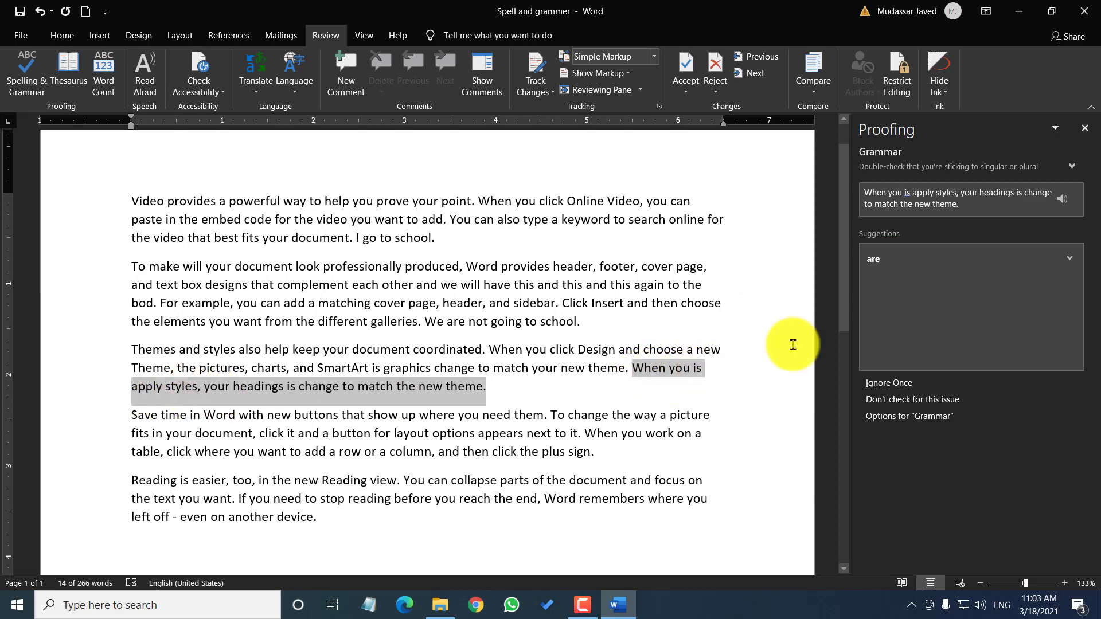
left_click(890, 265)
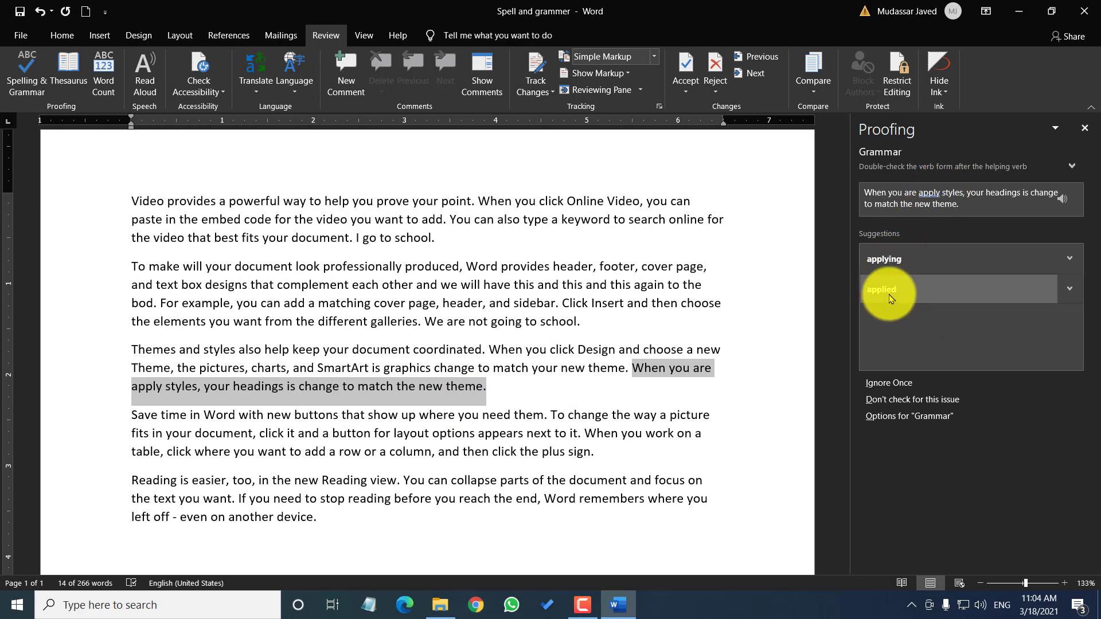
left_click(892, 261)
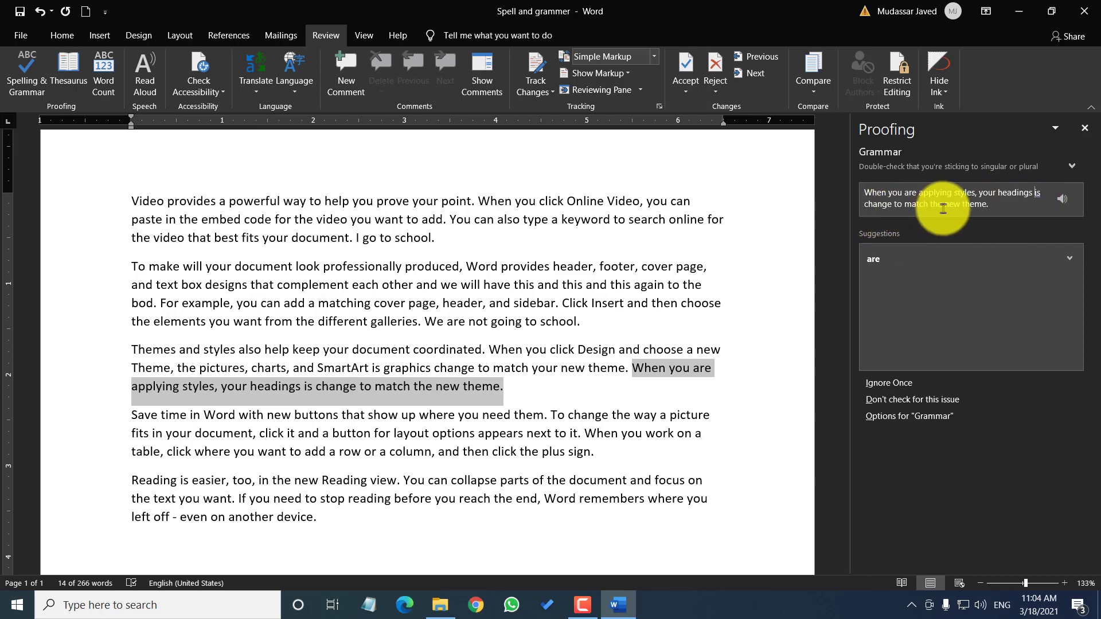
left_click(879, 259)
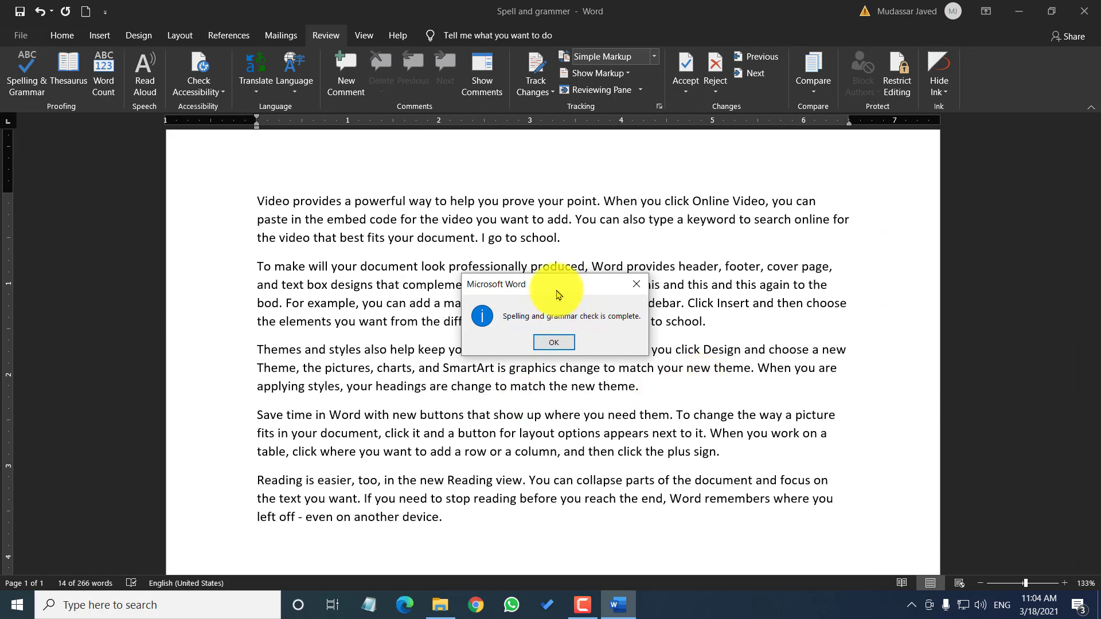
left_click_drag(552, 284, 549, 224)
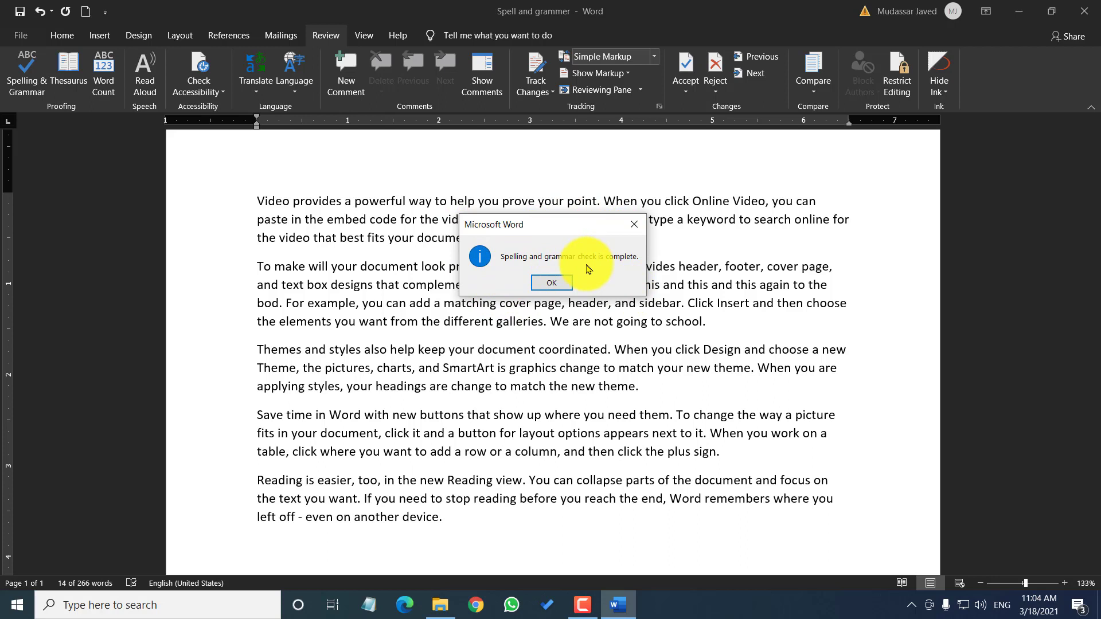
left_click(544, 285)
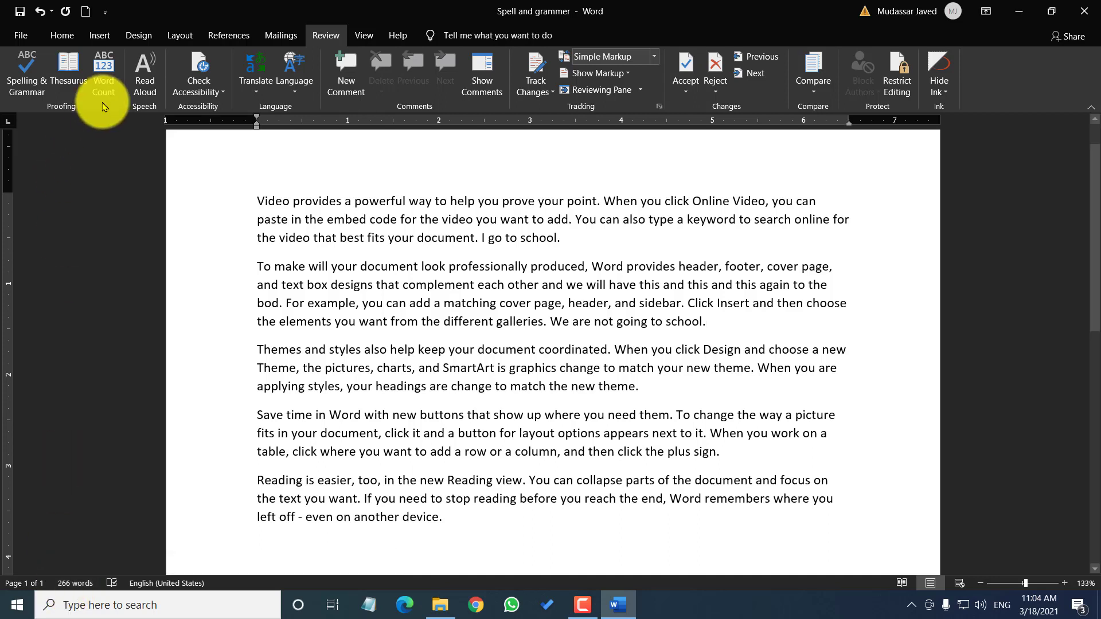
Review the document's word count statistics, including pages, characters, paragraphs and lines
left_click(101, 70)
left_click_drag(548, 216, 550, 180)
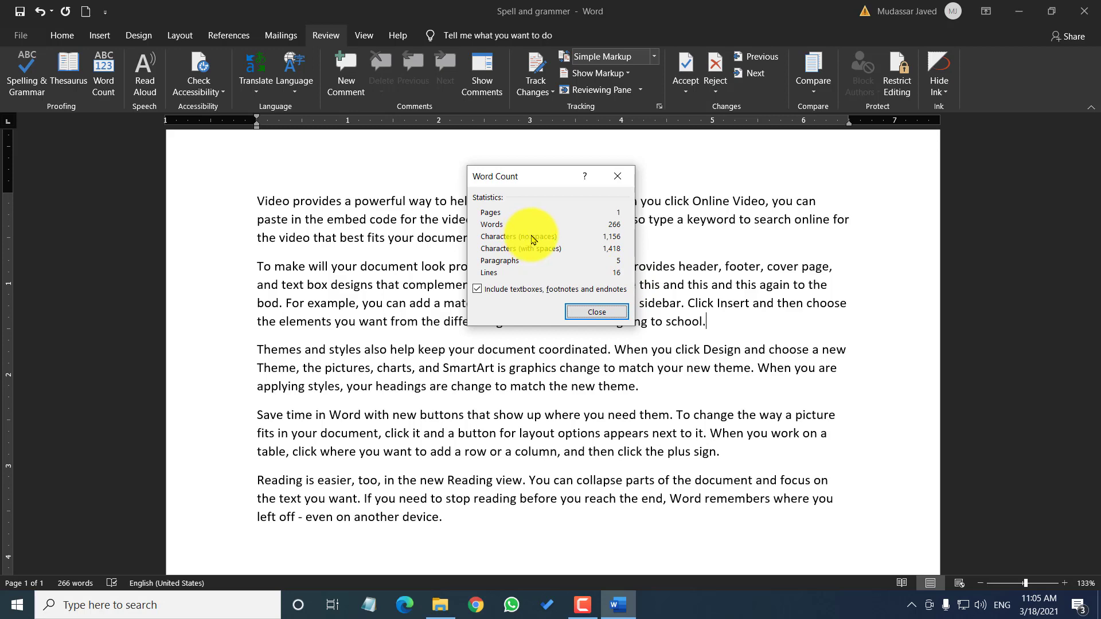
key("Escape")
Look up the word "produced" from the second paragraph in the Thesaurus and browse its synonyms
left_click(64, 85)
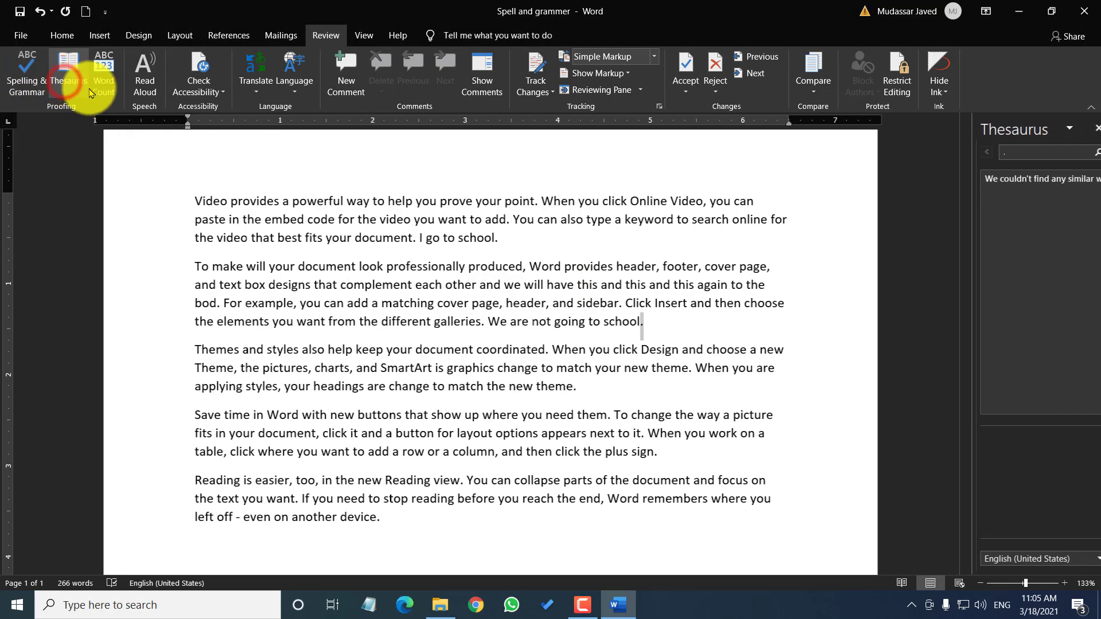
left_click(491, 273)
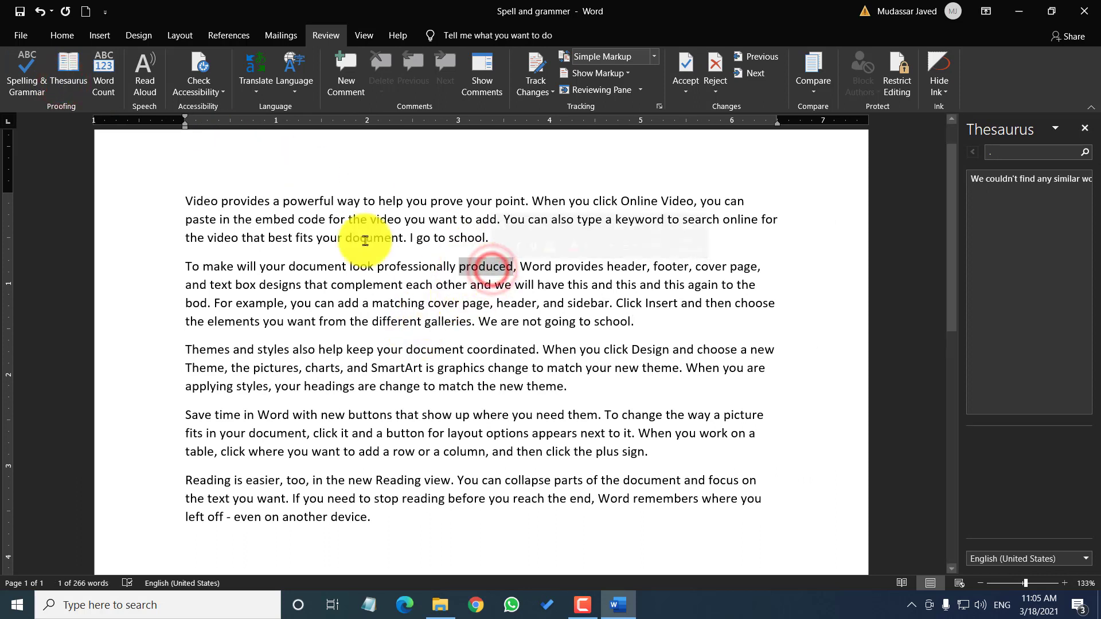
left_click(68, 72)
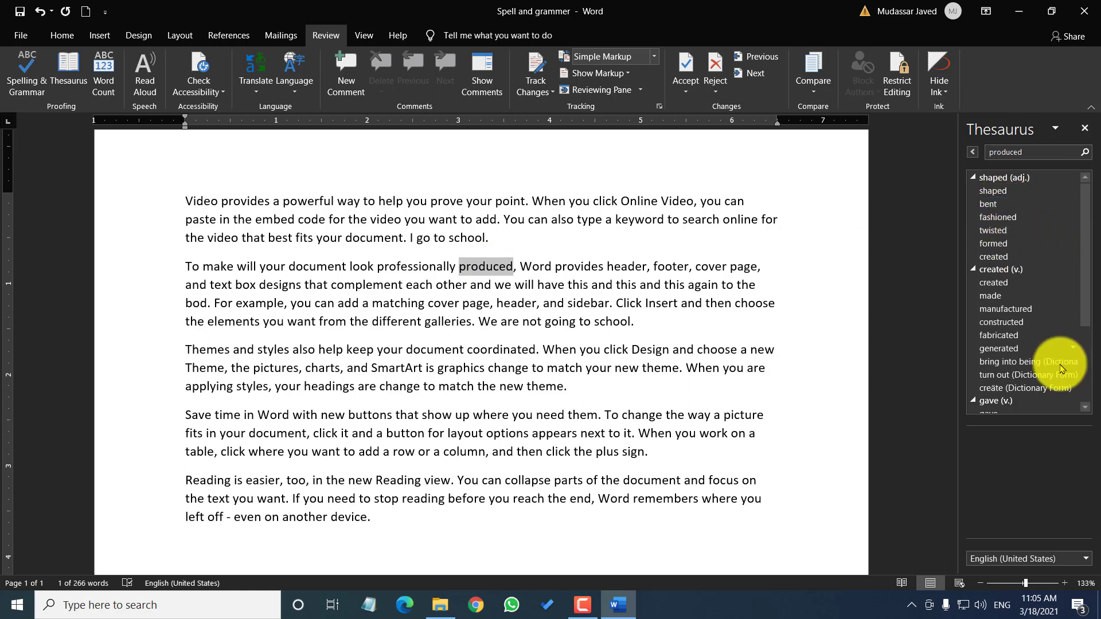
scroll(1061, 365, "down", 3)
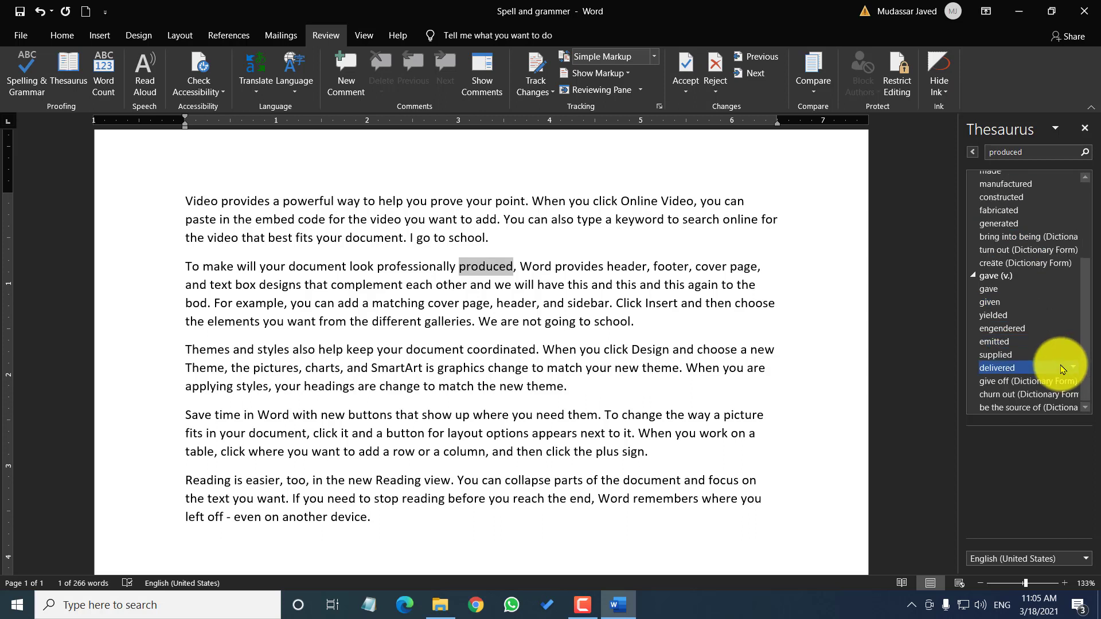
scroll(1059, 364, "up", 3)
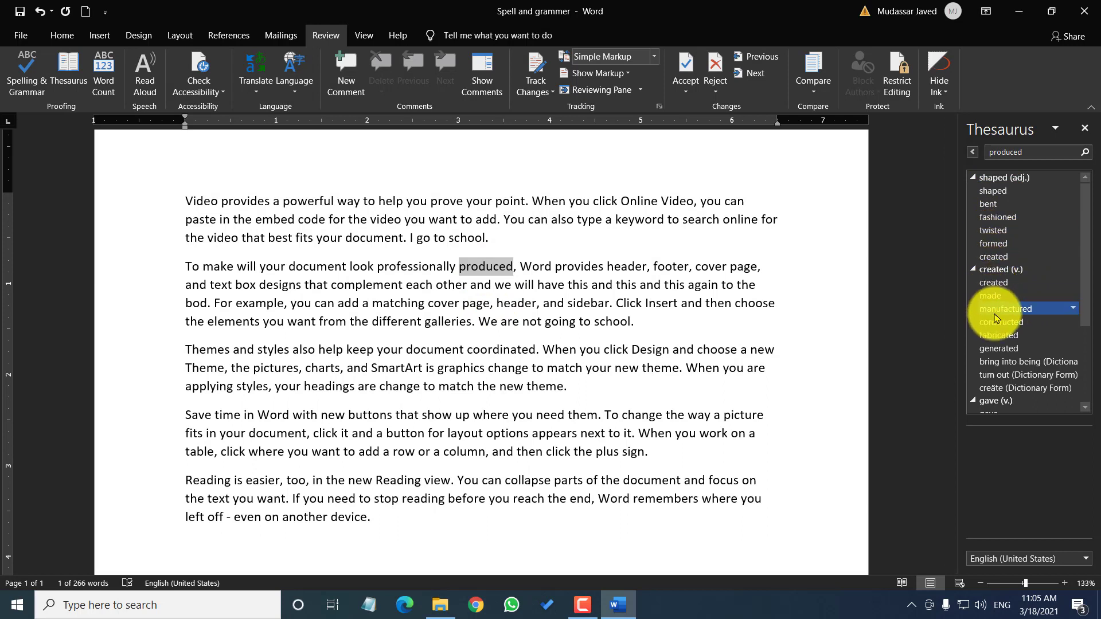
scroll(998, 321, "down", 3)
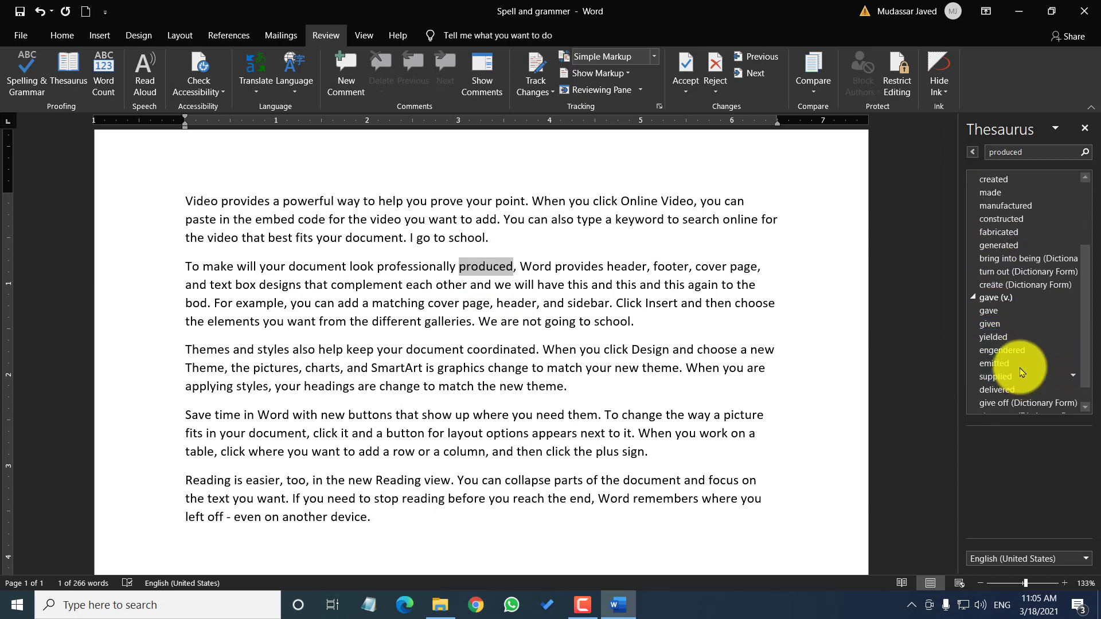
Look up the words "want" and "different" from the second paragraph's last line in the Thesaurus, browsing the synonyms for "want"
scroll(1008, 336, "down", 1)
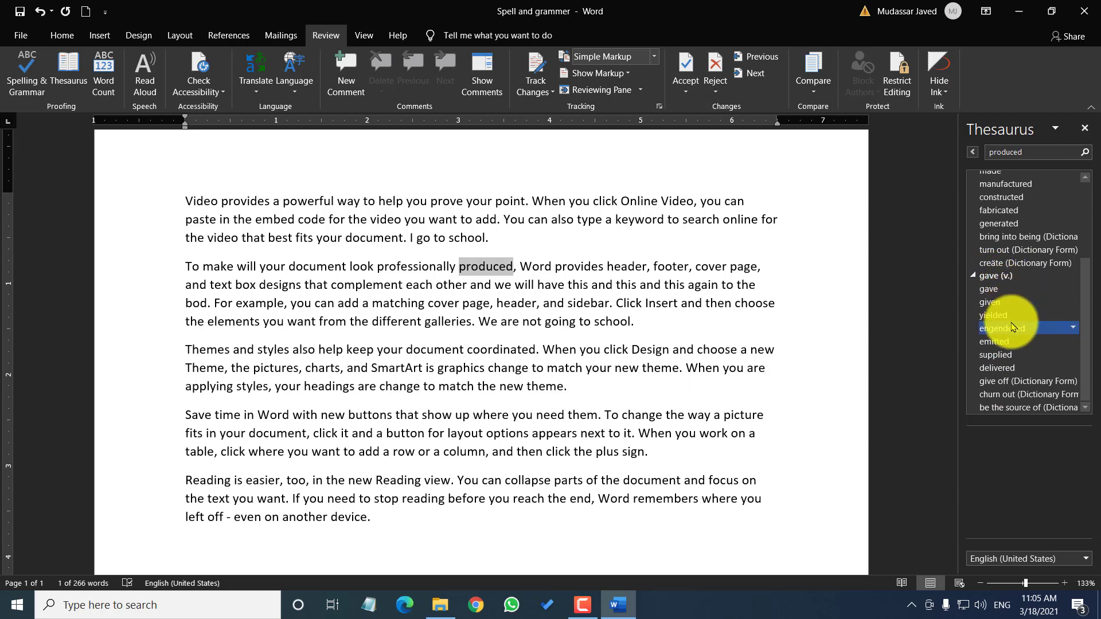
double_click(299, 323)
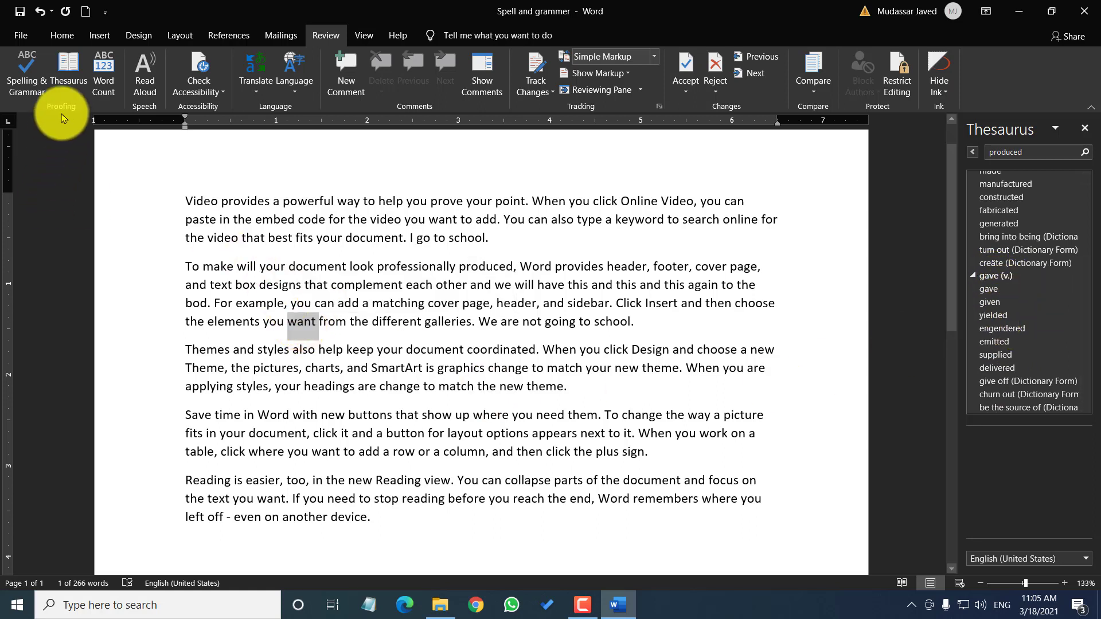
left_click(69, 73)
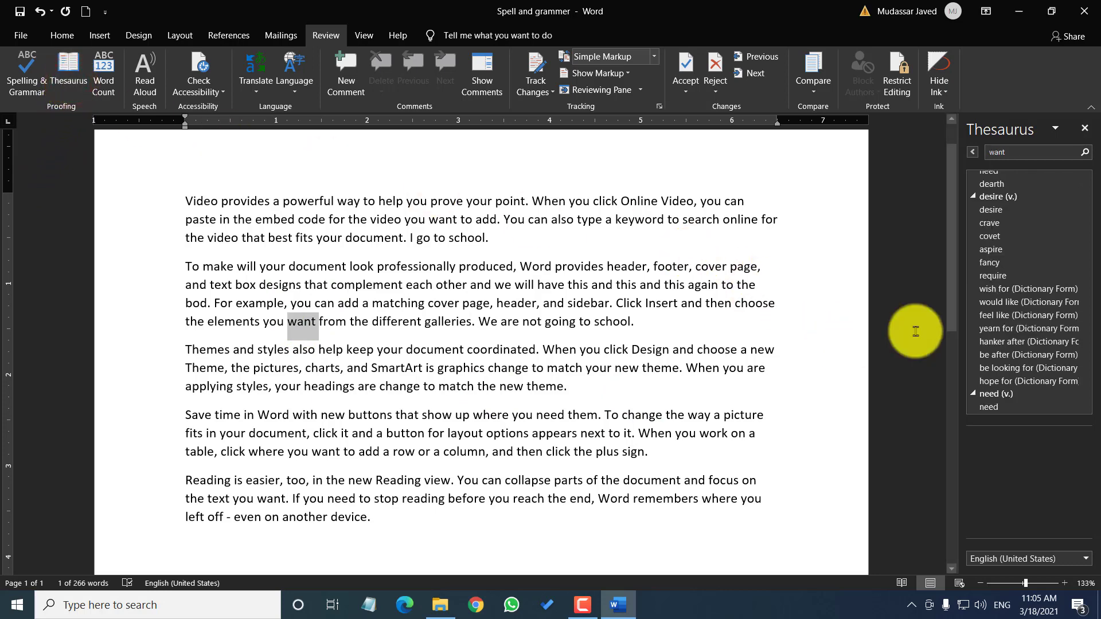
scroll(1013, 310, "up", 3)
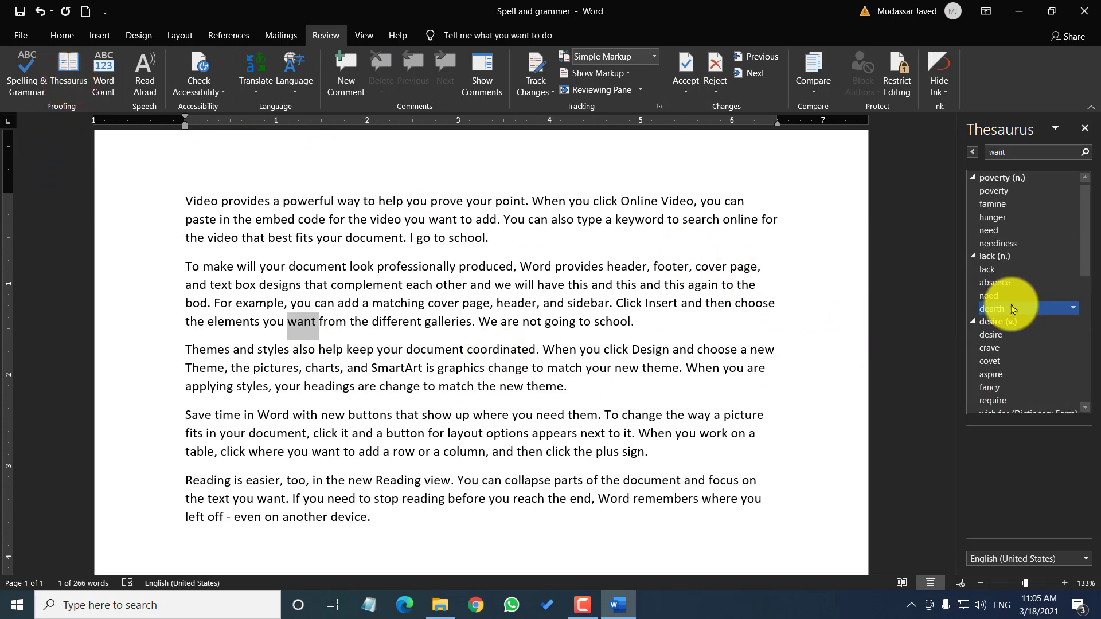
double_click(389, 324)
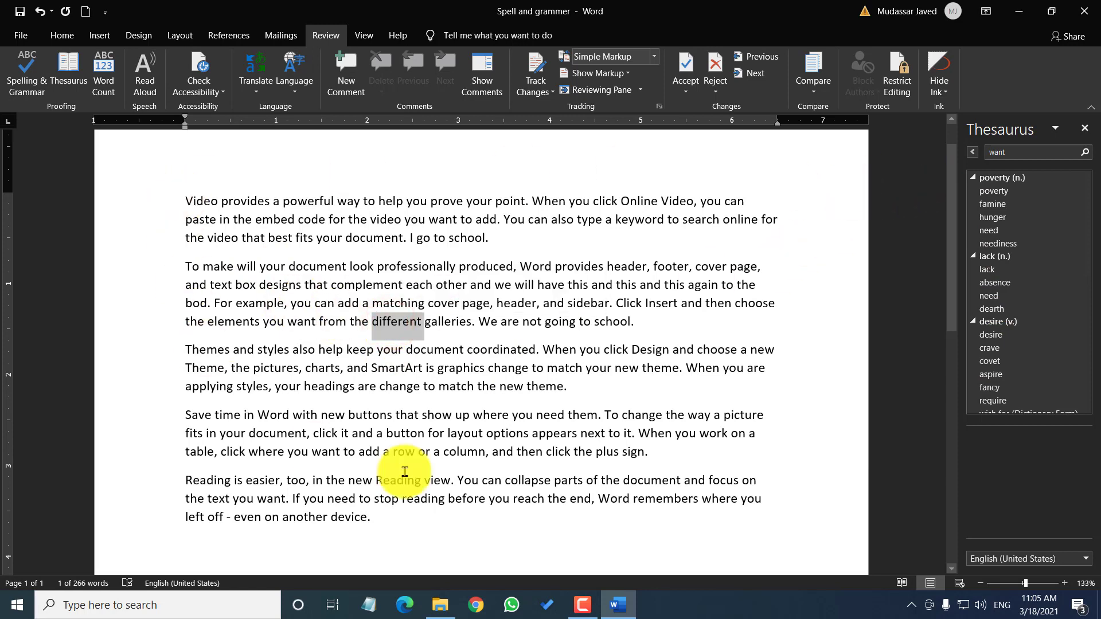
left_click(61, 84)
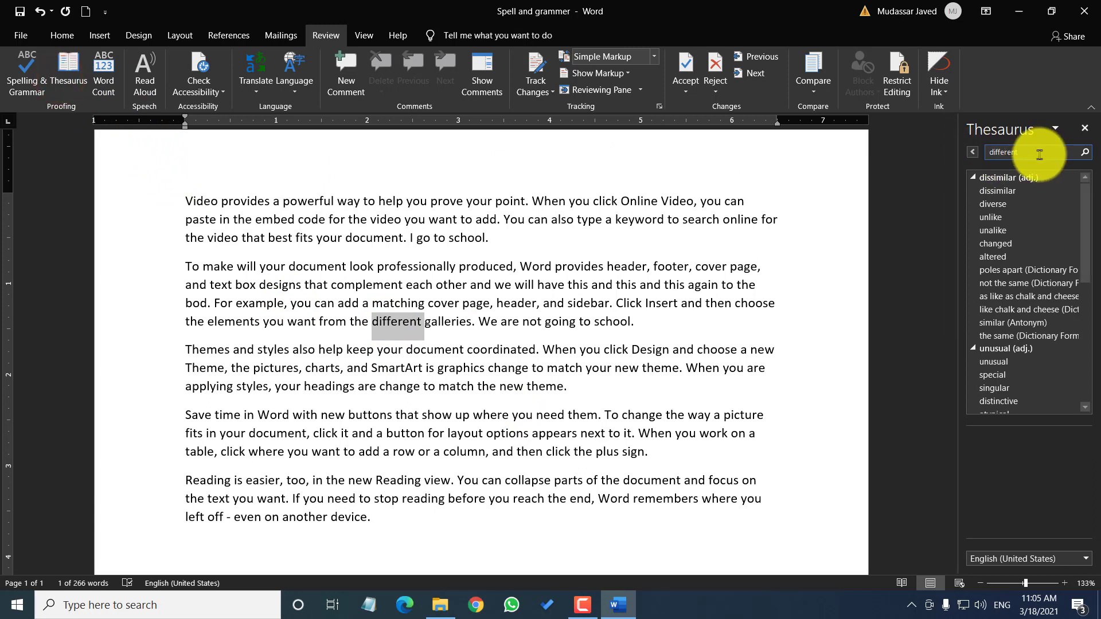